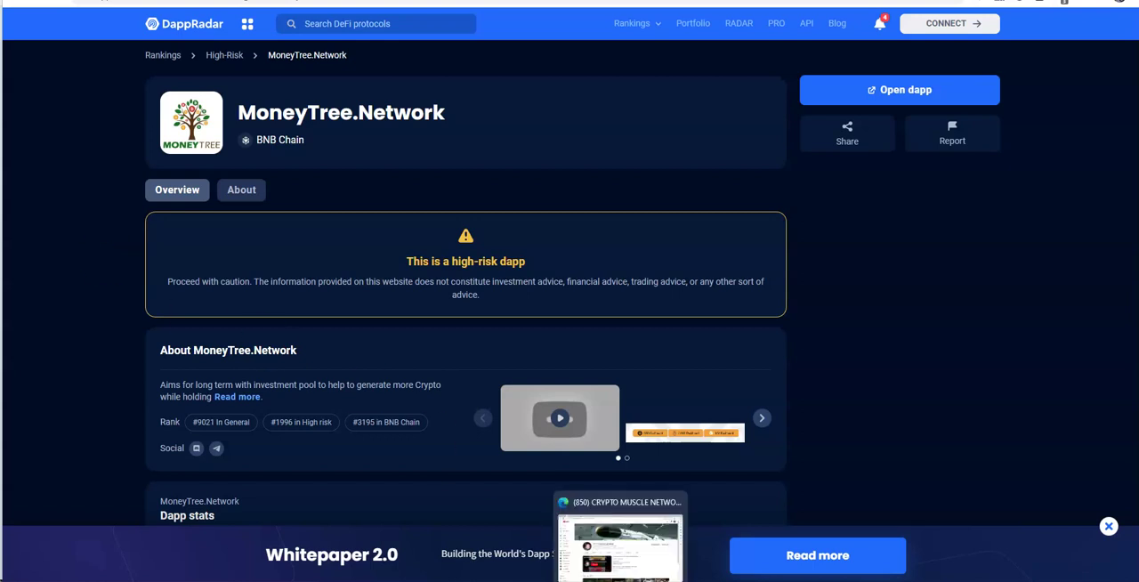
- Check the YouTube channel and PulseChain Testnet pages, then return to MoneyTree.Network
click(621, 577)
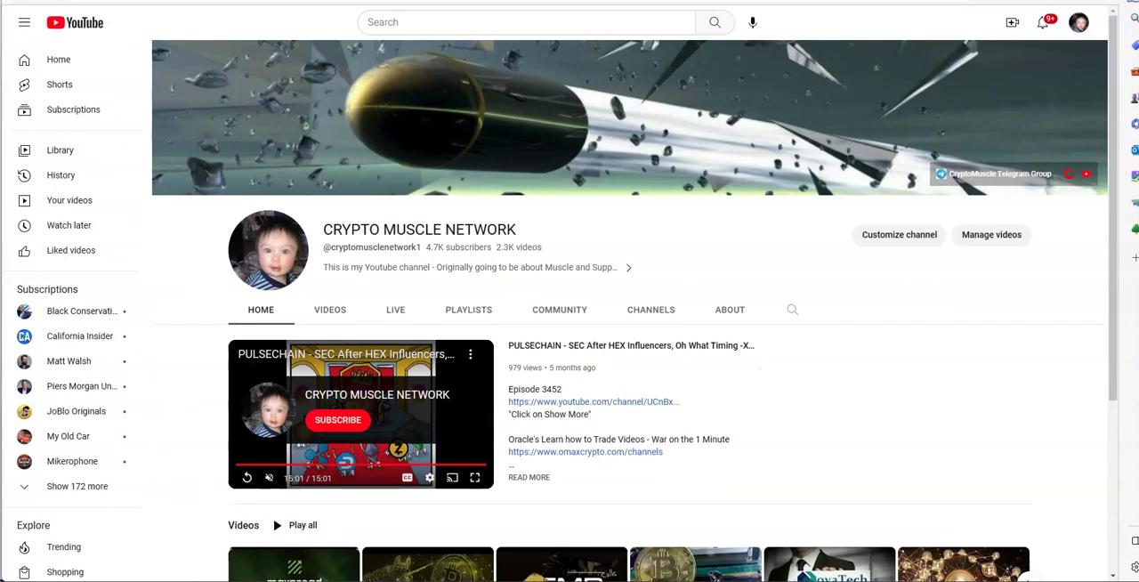
click(385, 534)
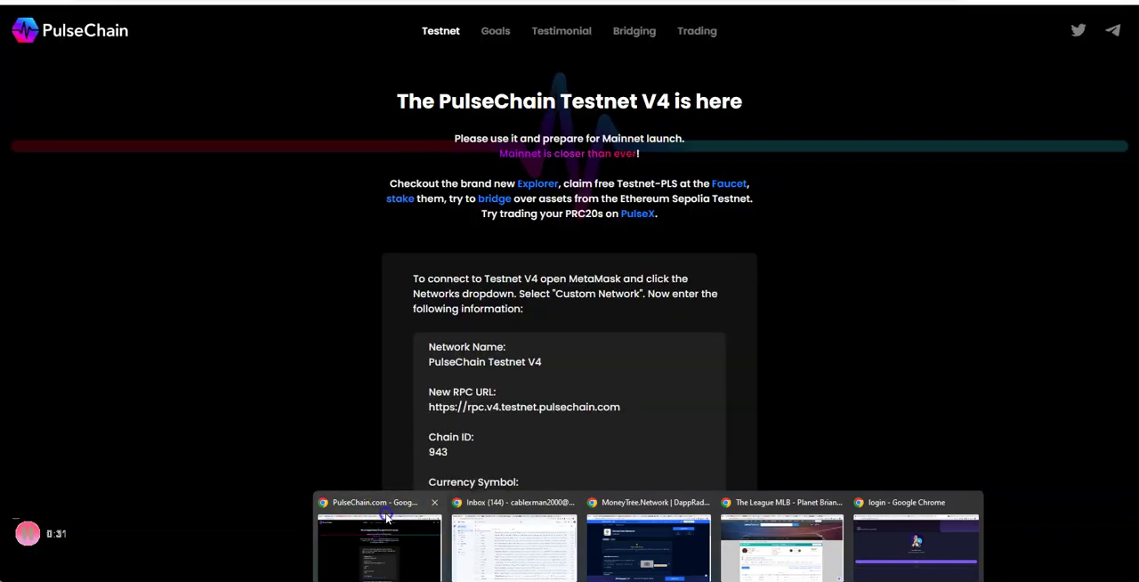
click(240, 2)
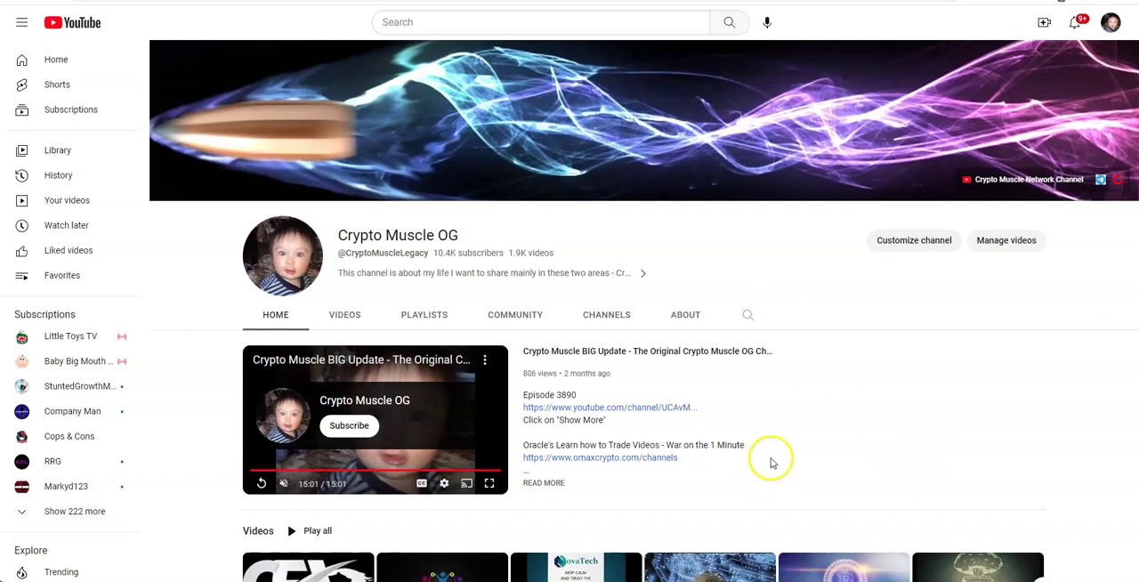
click(656, 542)
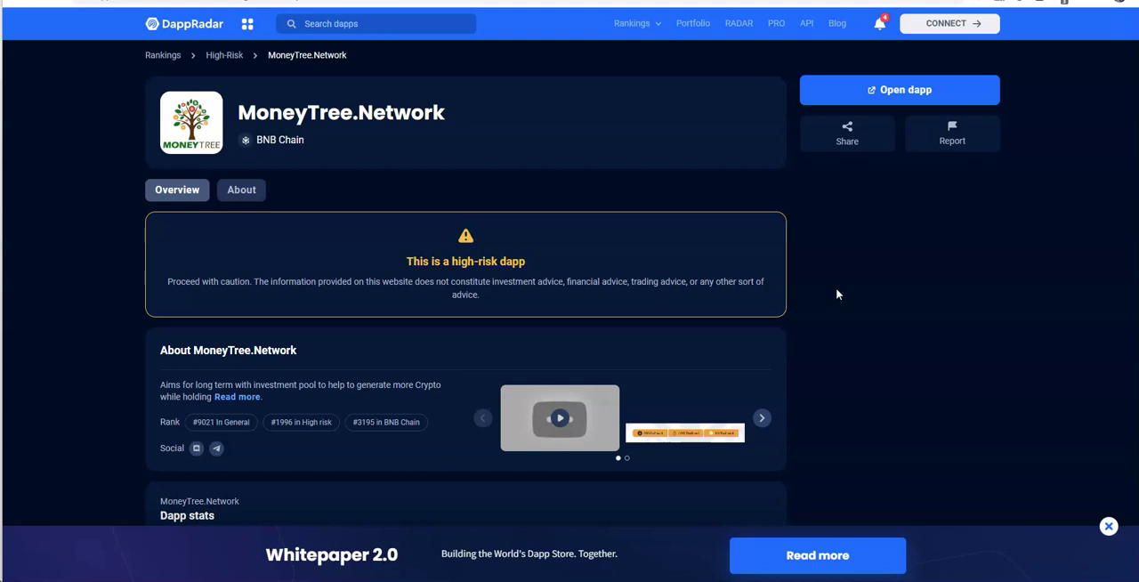
click(837, 304)
- Switch to the SwapTracker (SWPT) token page and highlight the last digits of its price
key(ctrl+Tab)
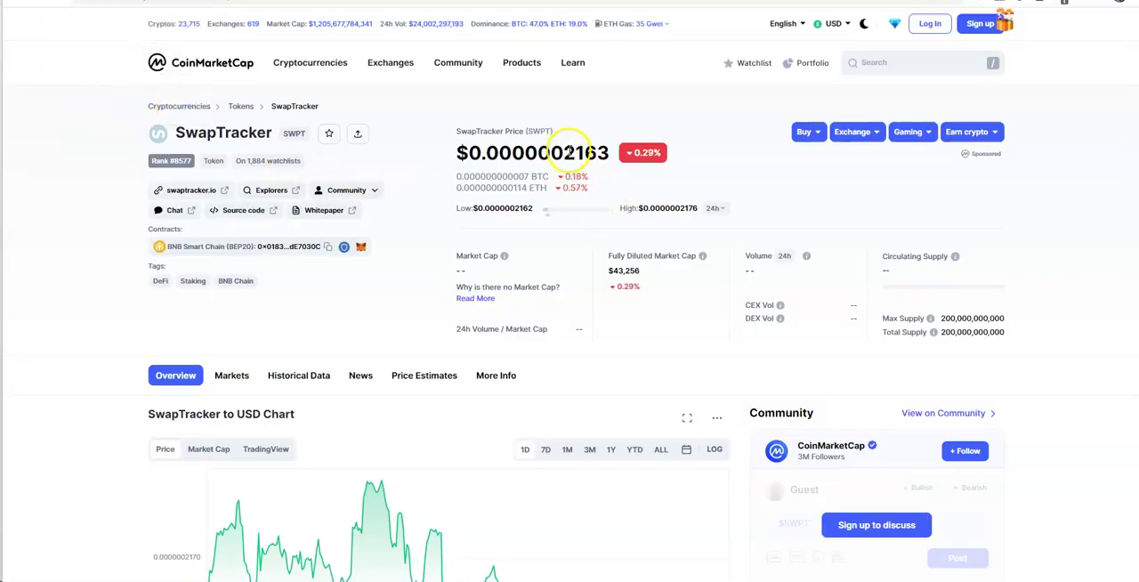
drag(566, 152, 608, 153)
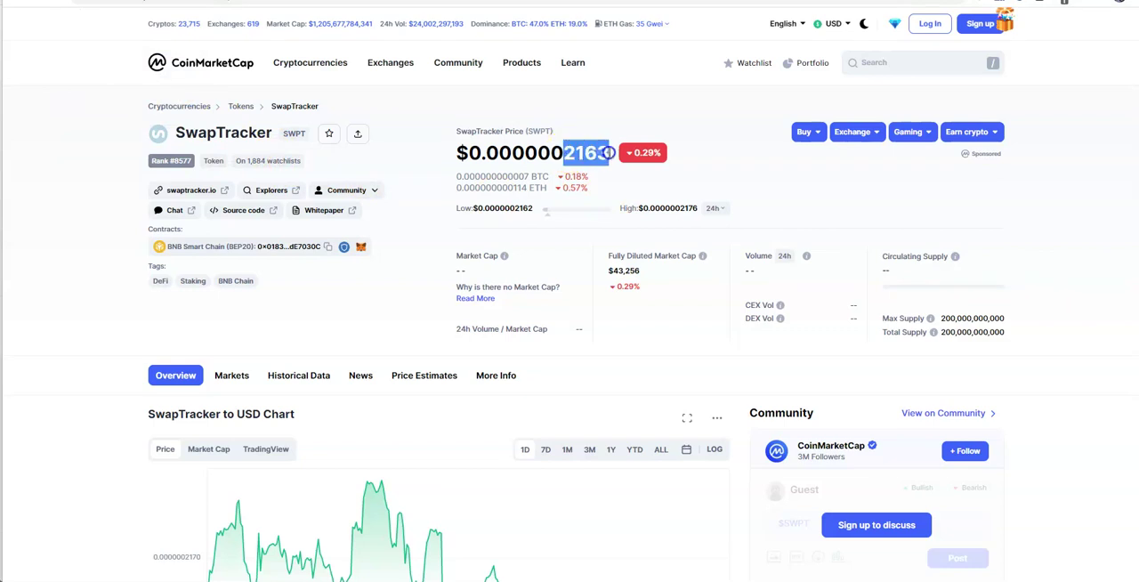
click(616, 221)
scroll(1005, 223, down, 1)
scroll(1005, 223, down, 2)
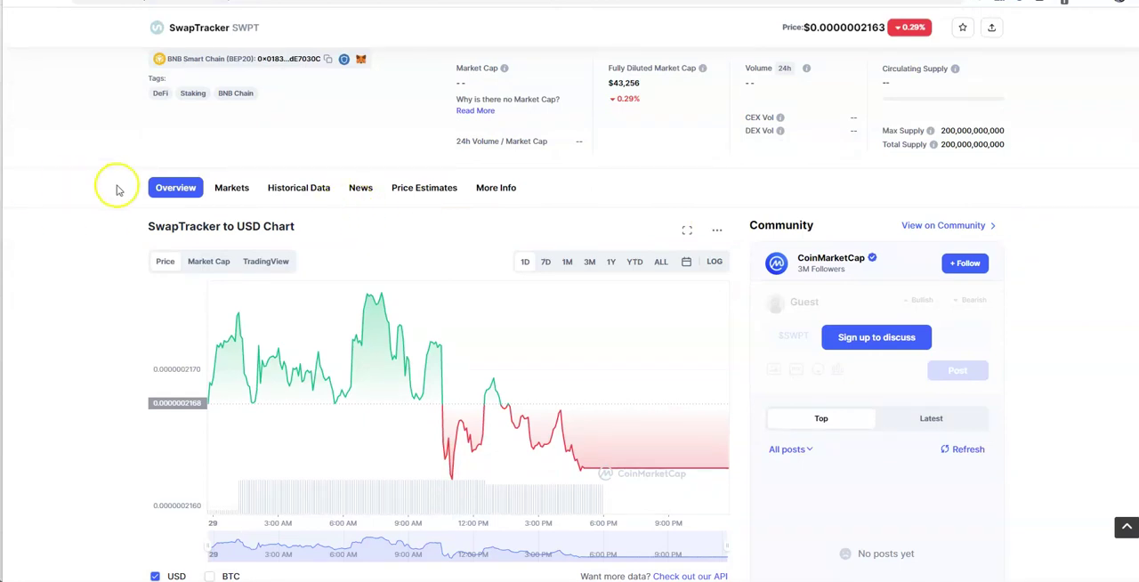
scroll(130, 197, up, 3)
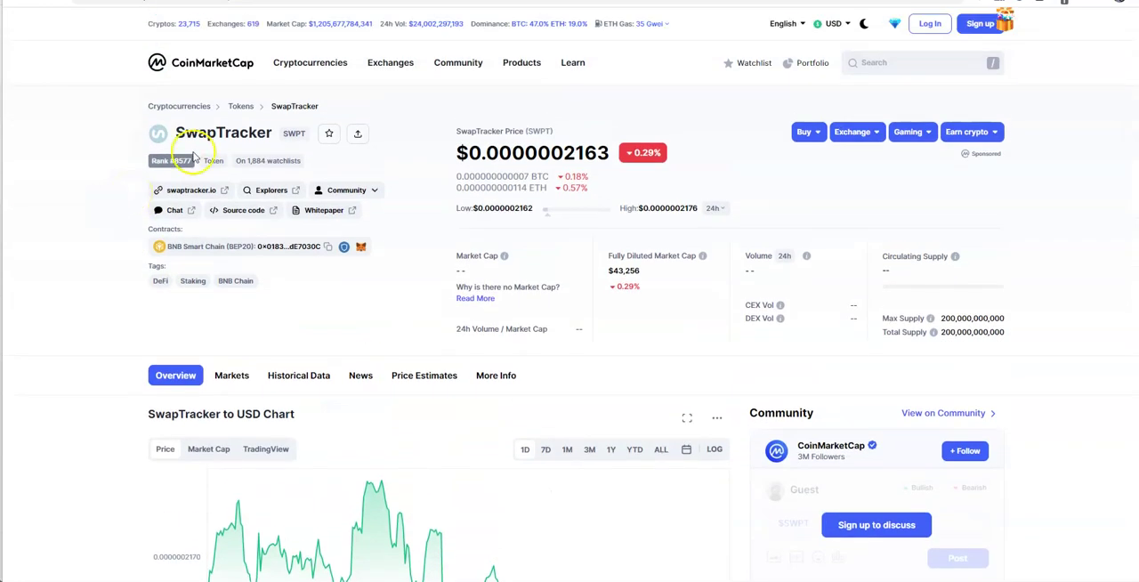
click(102, 110)
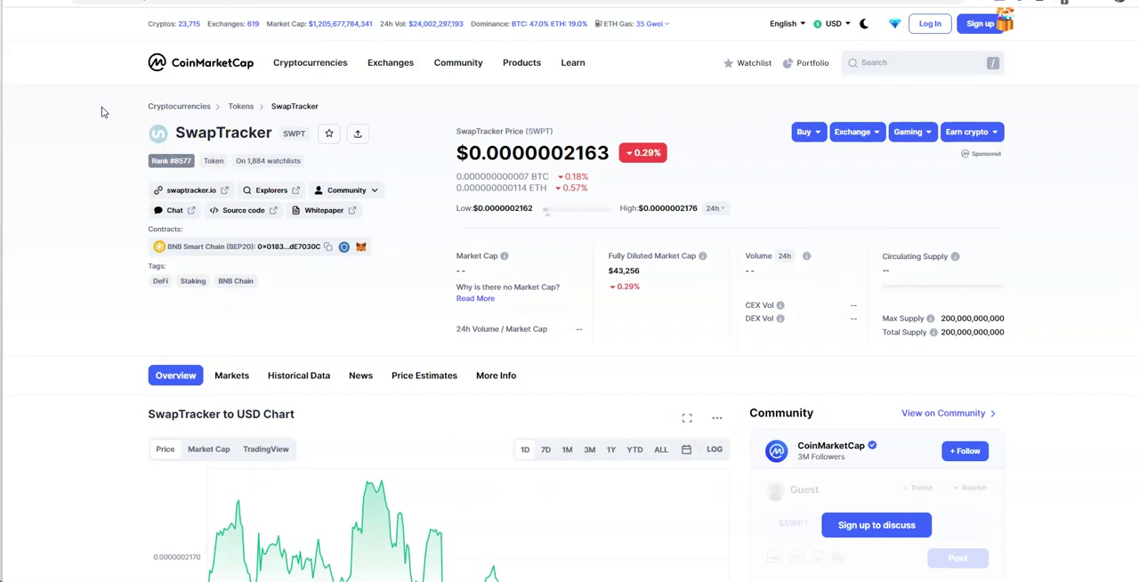
click(101, 140)
- Move from the Drip Network website to CoinMarketCap's DRIP token page ($0.3236)
click(207, 9)
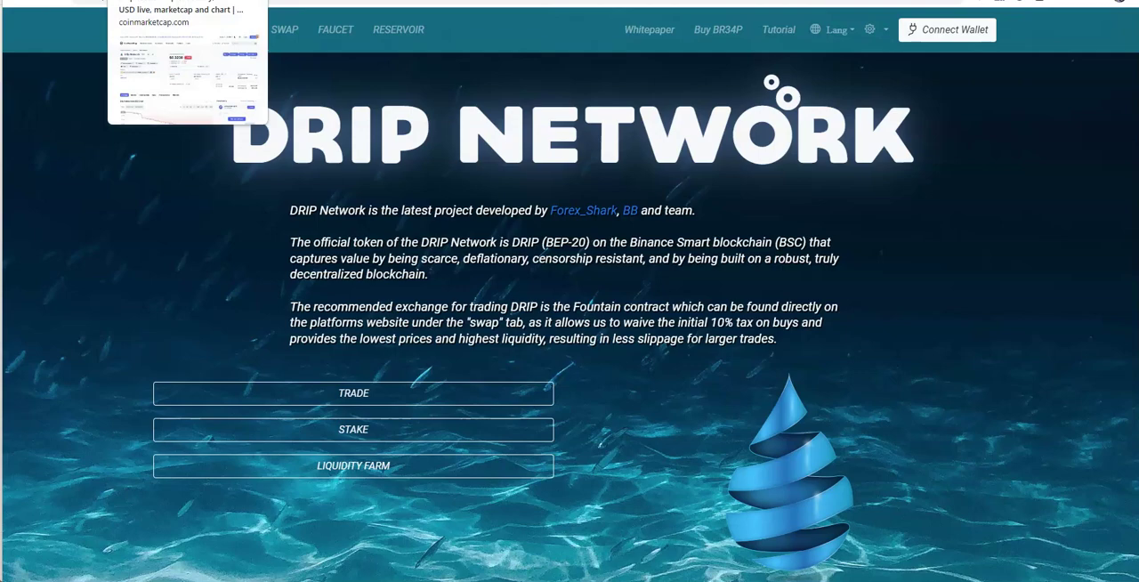
click(182, 3)
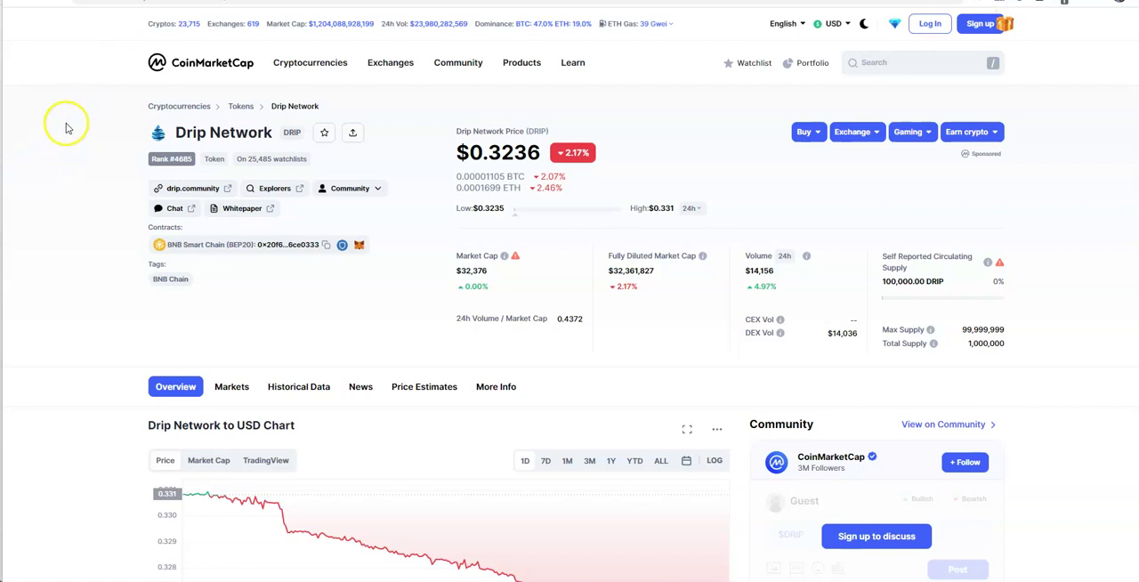
scroll(65, 130, down, 1)
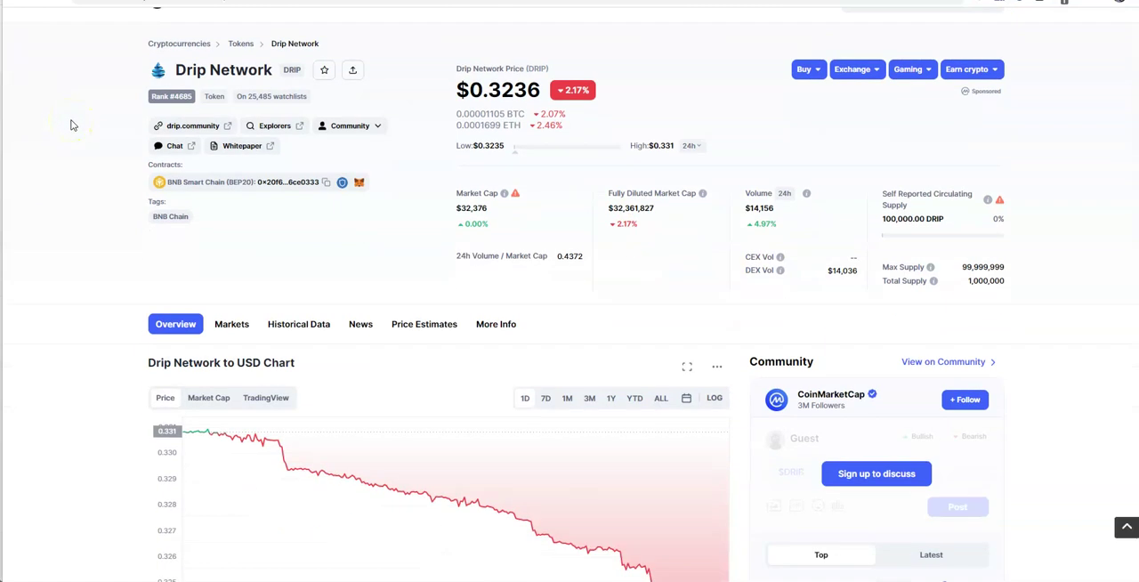
scroll(73, 124, down, 3)
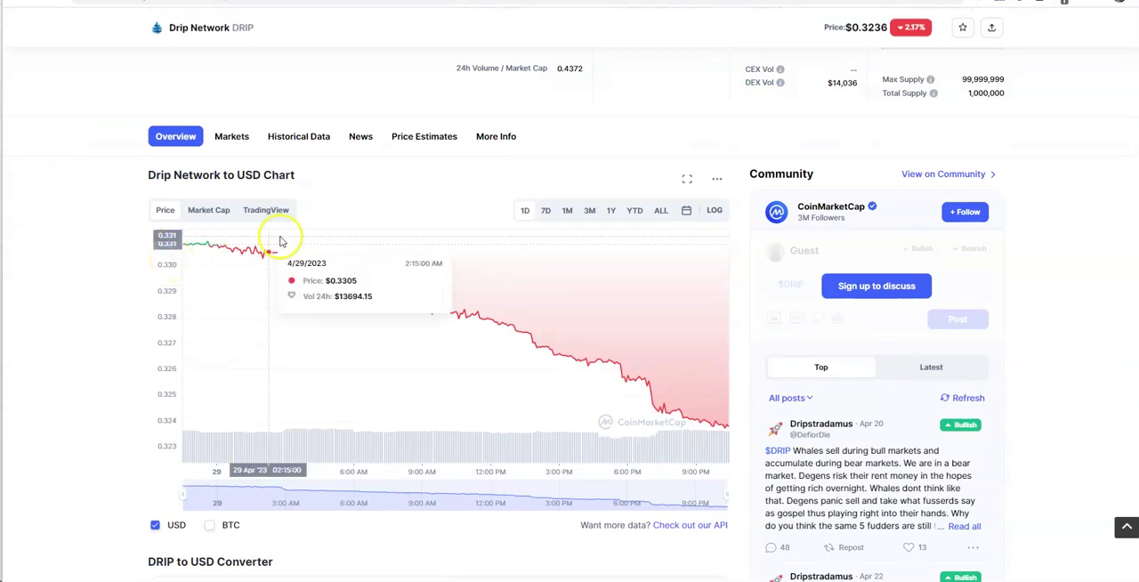
- View DRIP's 7-day price, then return to the Animal Farm Pigs (AFP) page
click(544, 211)
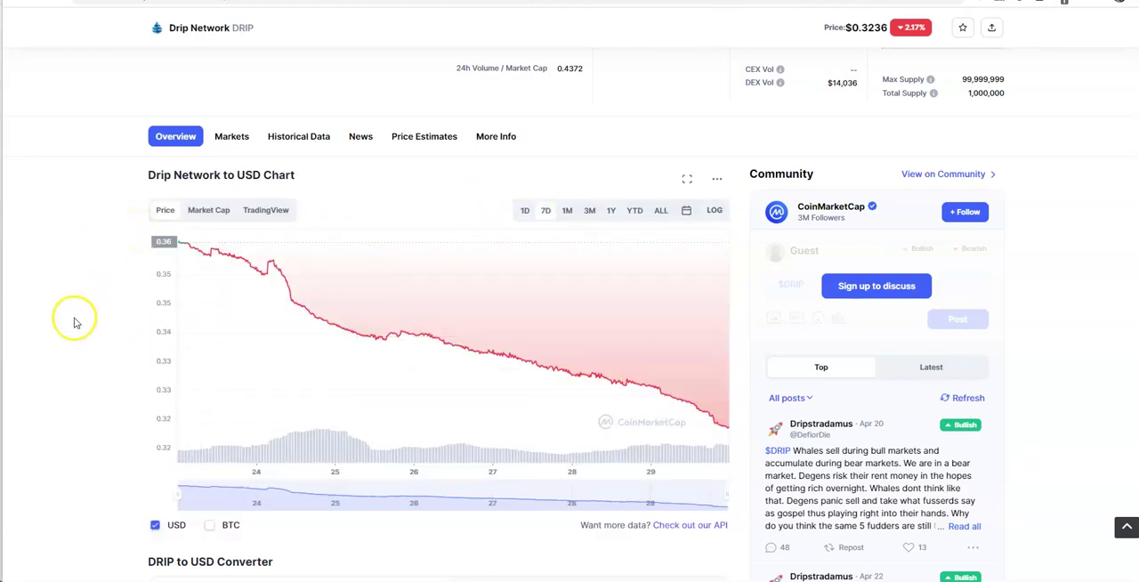
scroll(97, 310, up, 5)
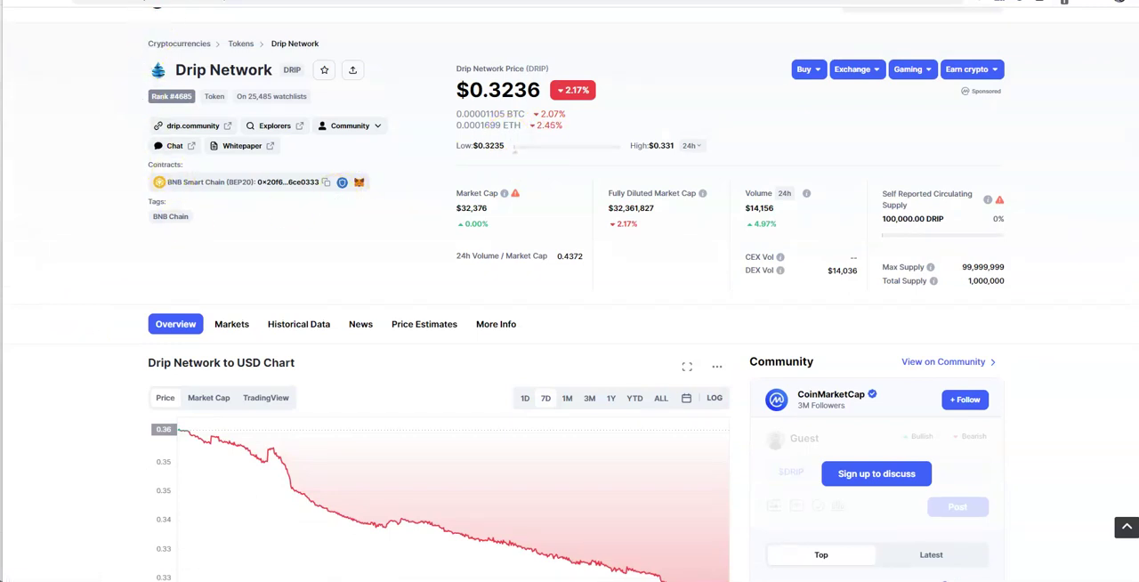
click(155, 7)
scroll(105, 107, up, 5)
scroll(76, 180, up, 5)
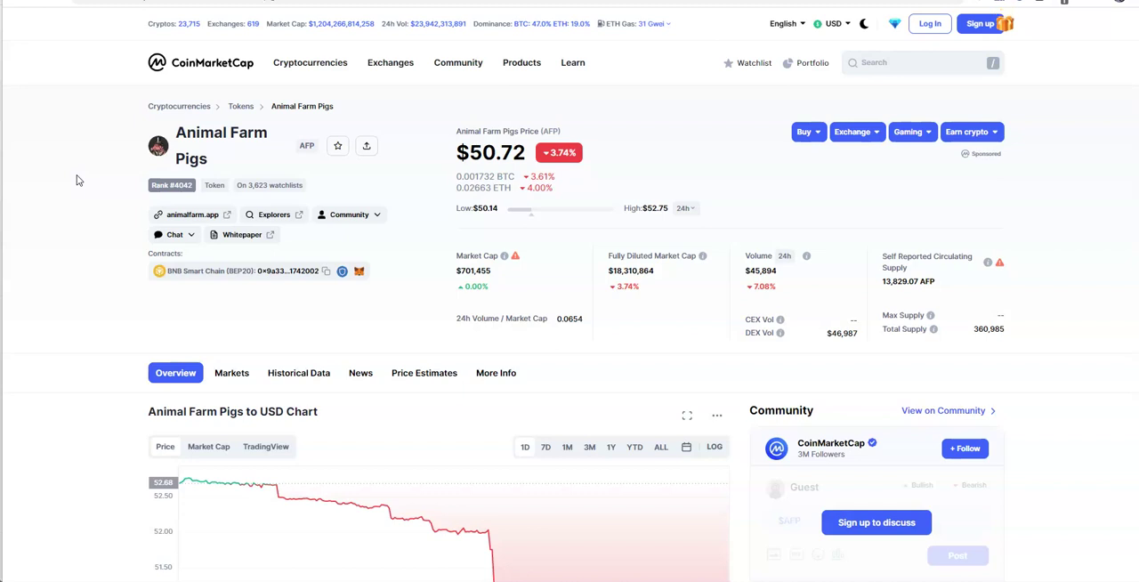
- Switch the Animal Farm Pigs chart to the 7D range, roughly $47–$55
click(67, 182)
scroll(49, 173, down, 2)
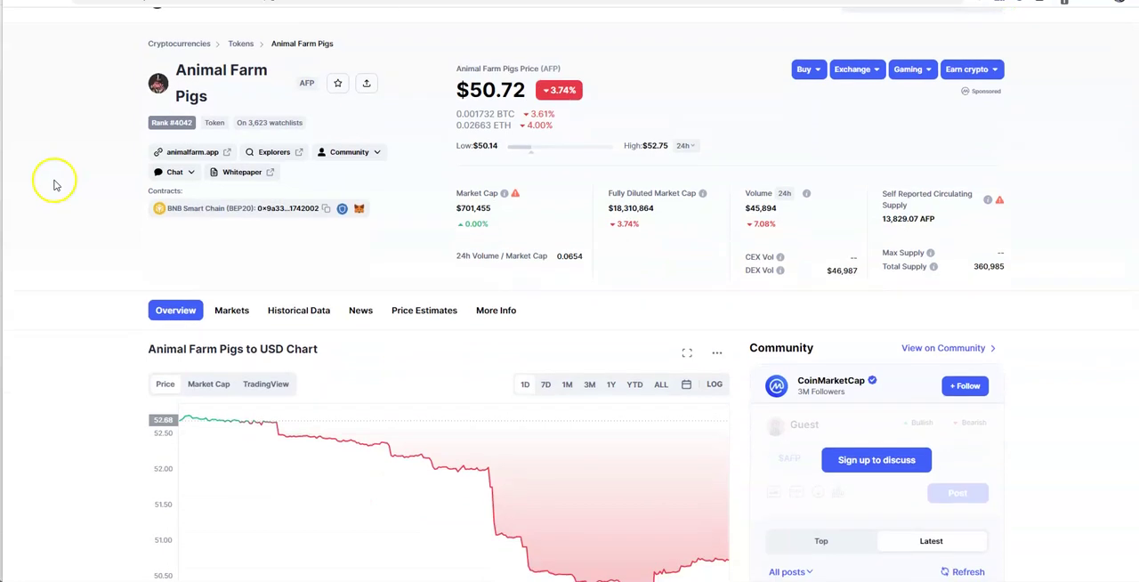
scroll(11, 241, down, 2)
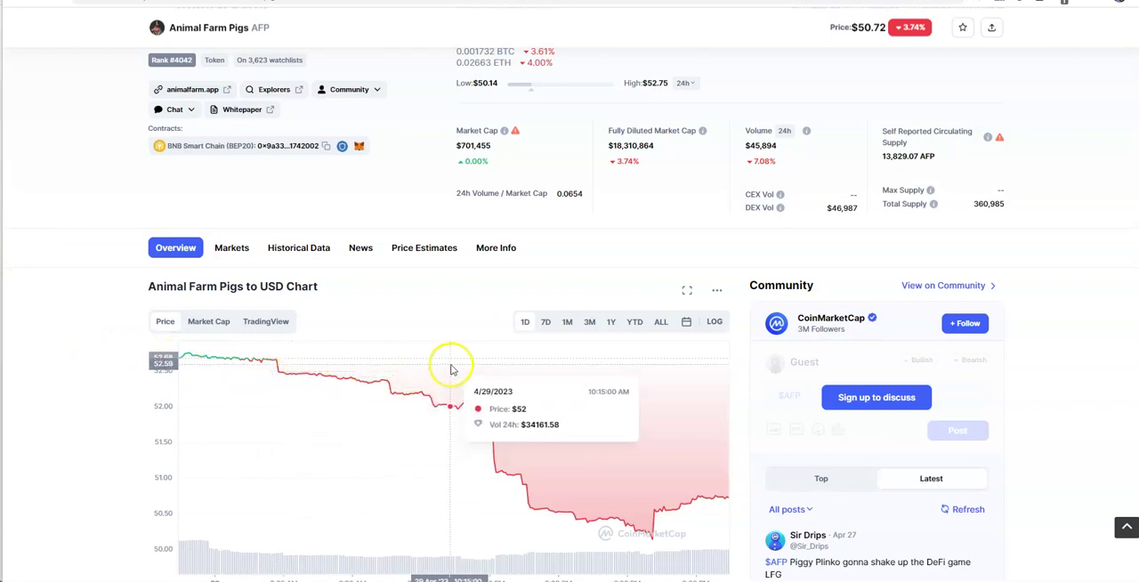
click(546, 321)
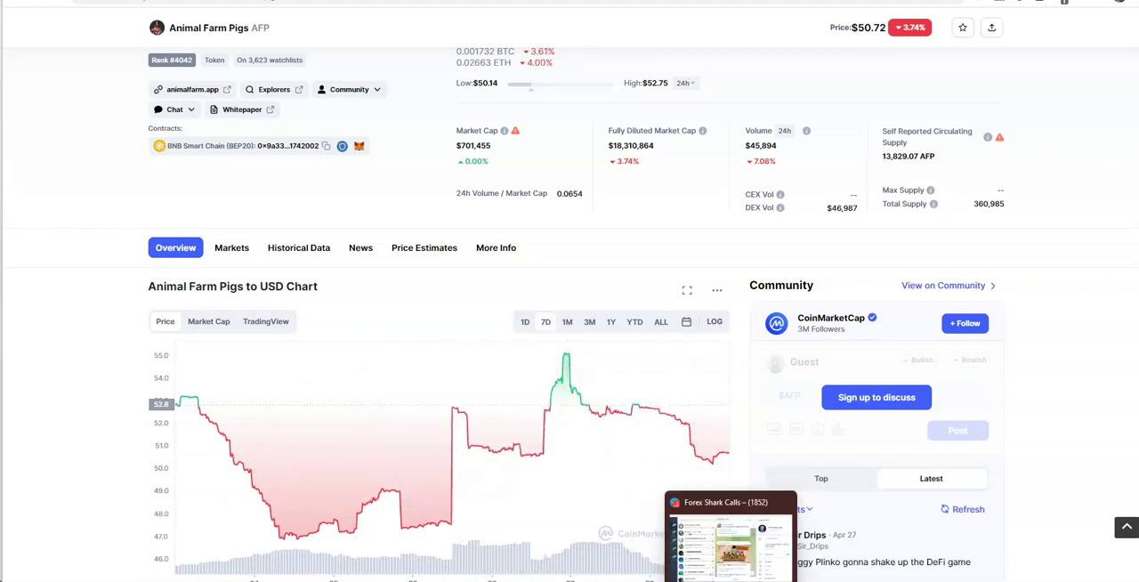
- Bring the Telegram Forex Shark Calls channel up over the Animal Farm Pigs page
click(729, 534)
scroll(488, 335, down, 2)
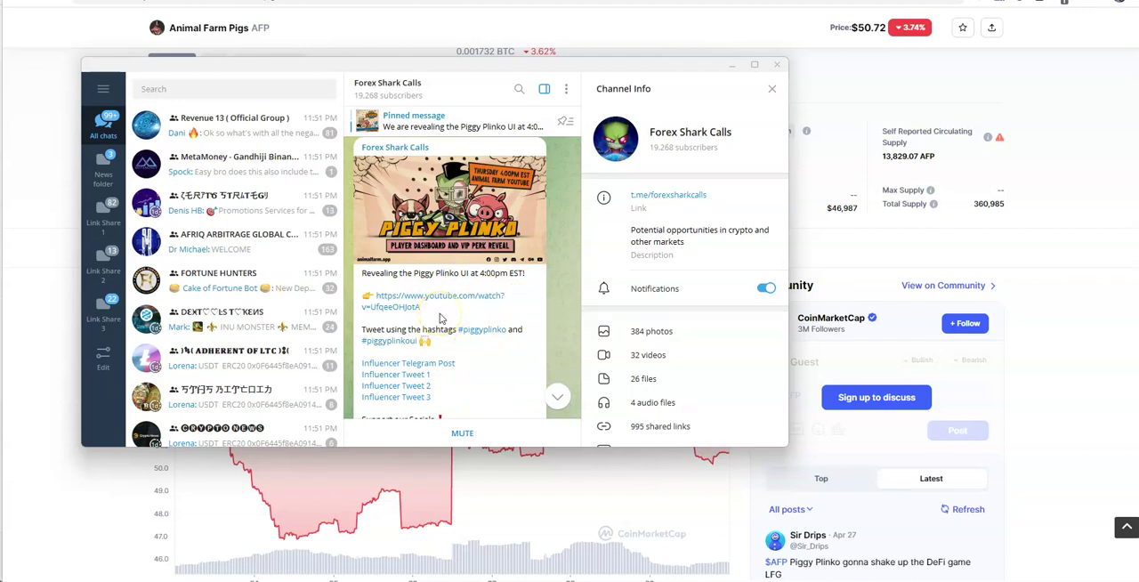
scroll(445, 317, down, 4)
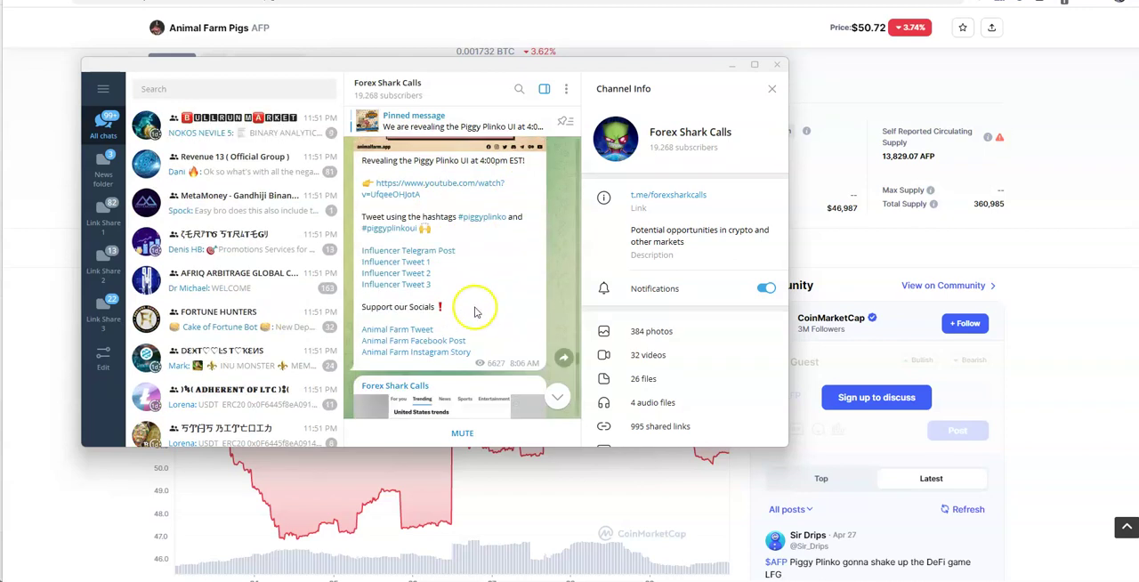
scroll(462, 311, down, 4)
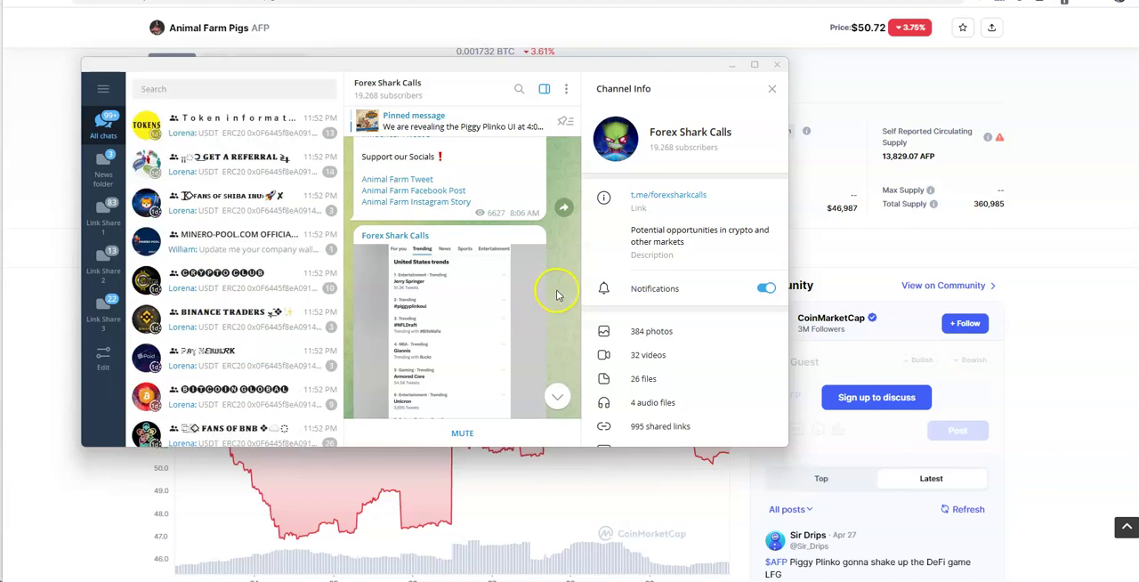
scroll(534, 294, down, 2)
scroll(524, 281, down, 2)
scroll(524, 281, down, 2)
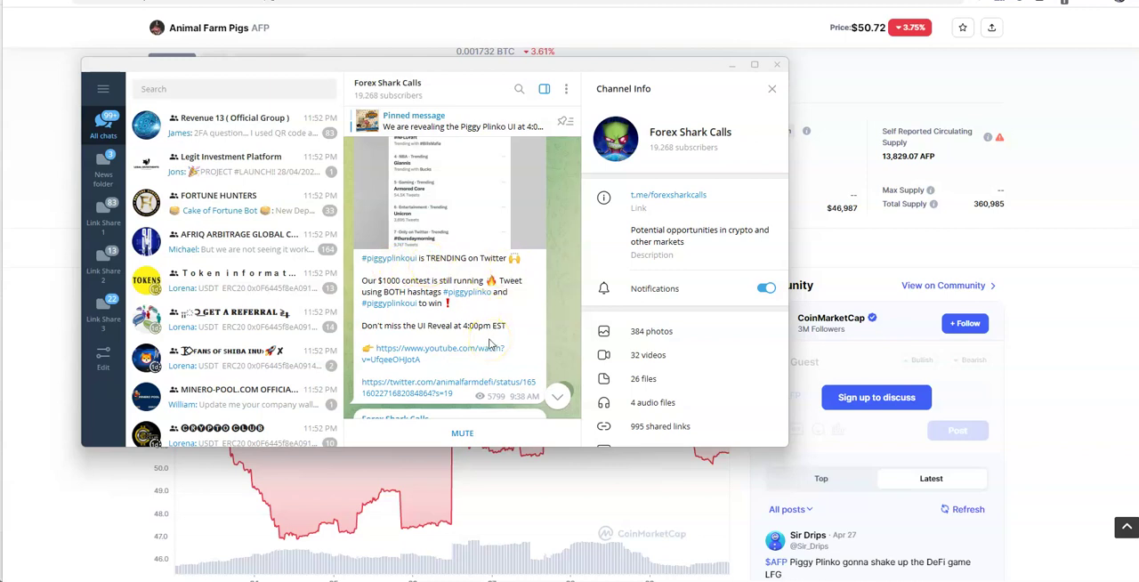
scroll(489, 345, down, 2)
scroll(489, 346, down, 2)
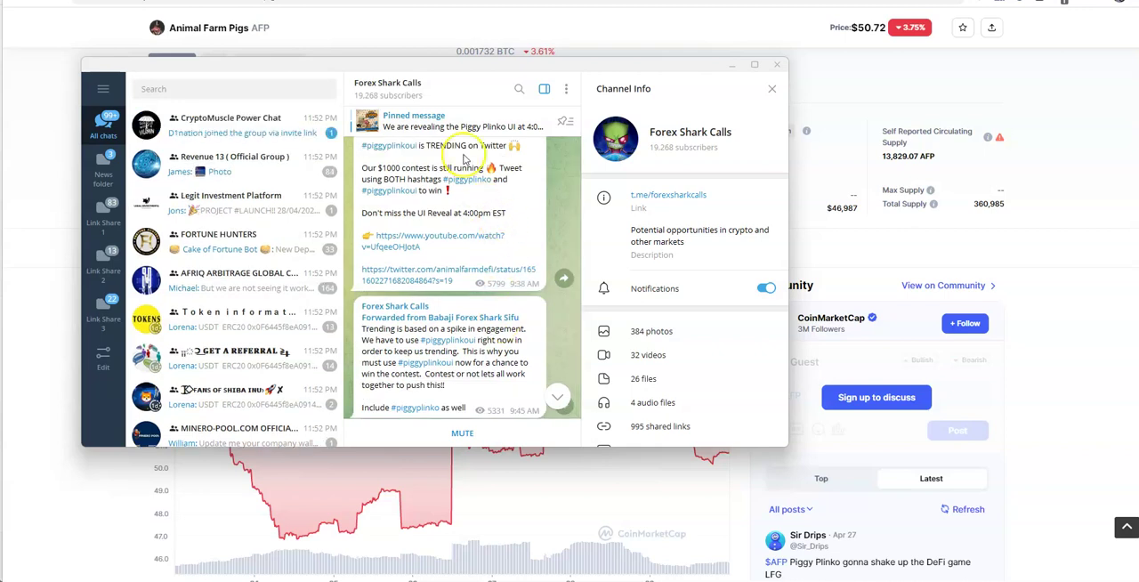
scroll(470, 220, down, 3)
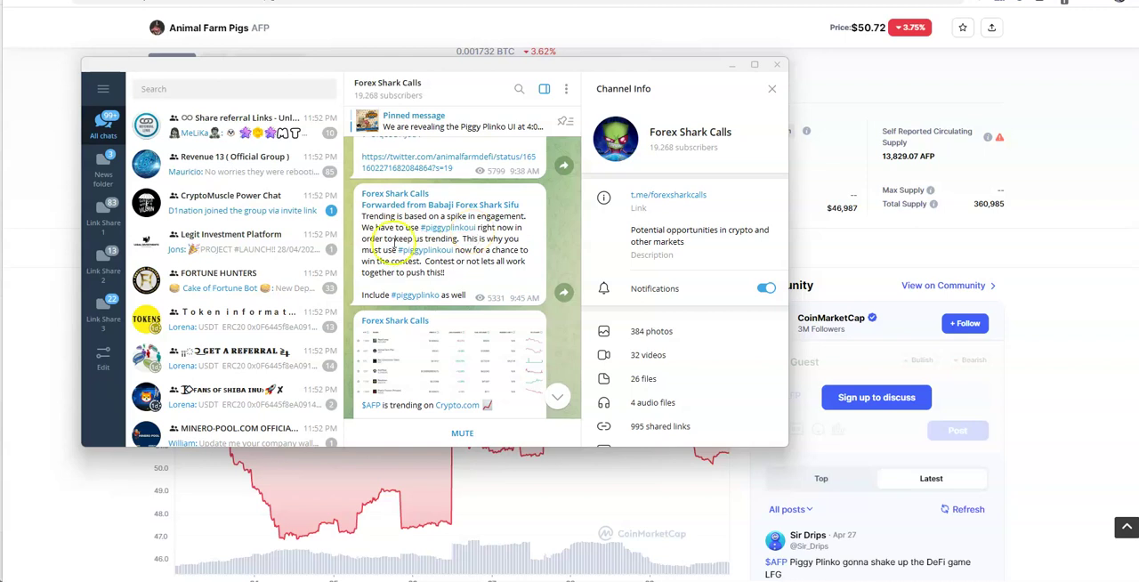
scroll(394, 248, down, 1)
scroll(394, 248, down, 1)
scroll(394, 244, down, 1)
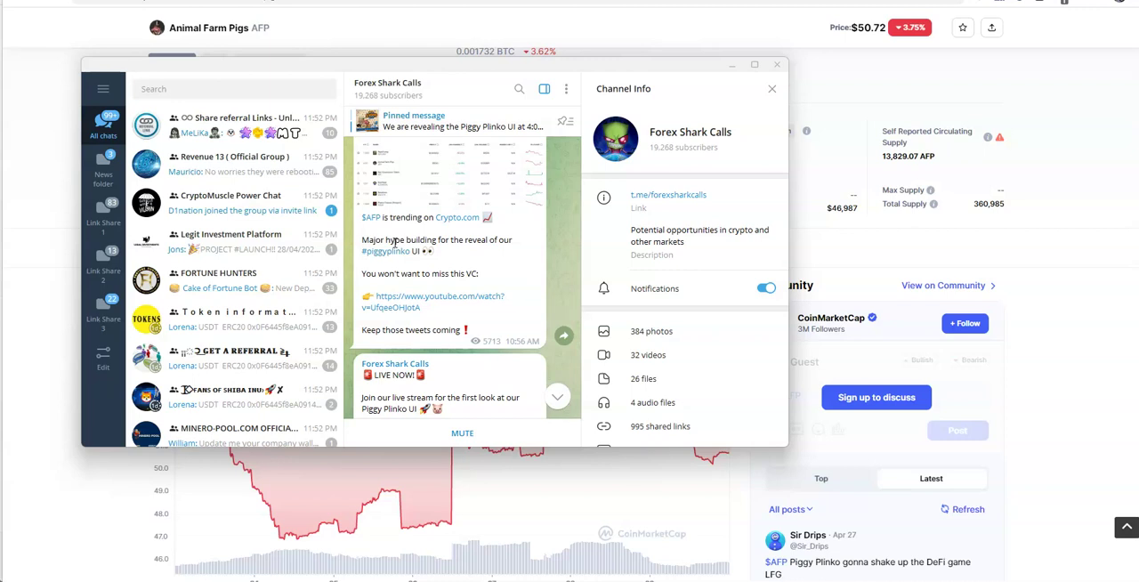
scroll(395, 244, down, 2)
scroll(394, 246, down, 2)
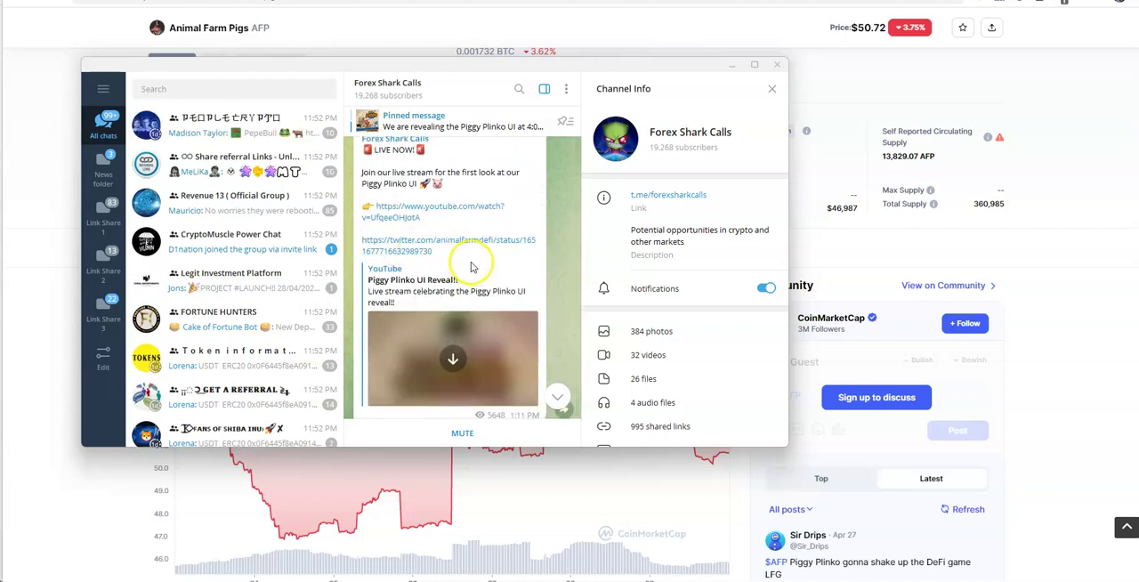
scroll(506, 214, down, 1)
scroll(507, 214, down, 3)
scroll(506, 214, down, 2)
scroll(506, 214, down, 2)
scroll(506, 213, down, 2)
scroll(506, 213, down, 3)
scroll(506, 214, down, 2)
scroll(506, 214, down, 3)
scroll(506, 213, down, 3)
scroll(506, 213, down, 3)
scroll(506, 213, down, 3)
scroll(506, 213, down, 2)
scroll(507, 214, up, 1)
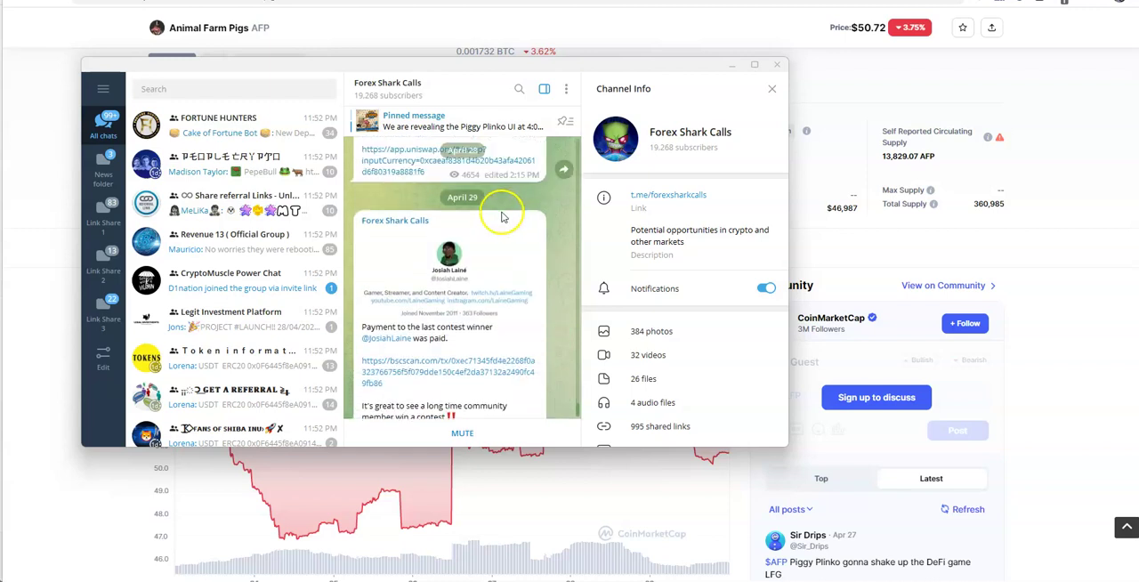
- Minimise Telegram after reading down to the April 29 contest-winner payment post
click(730, 67)
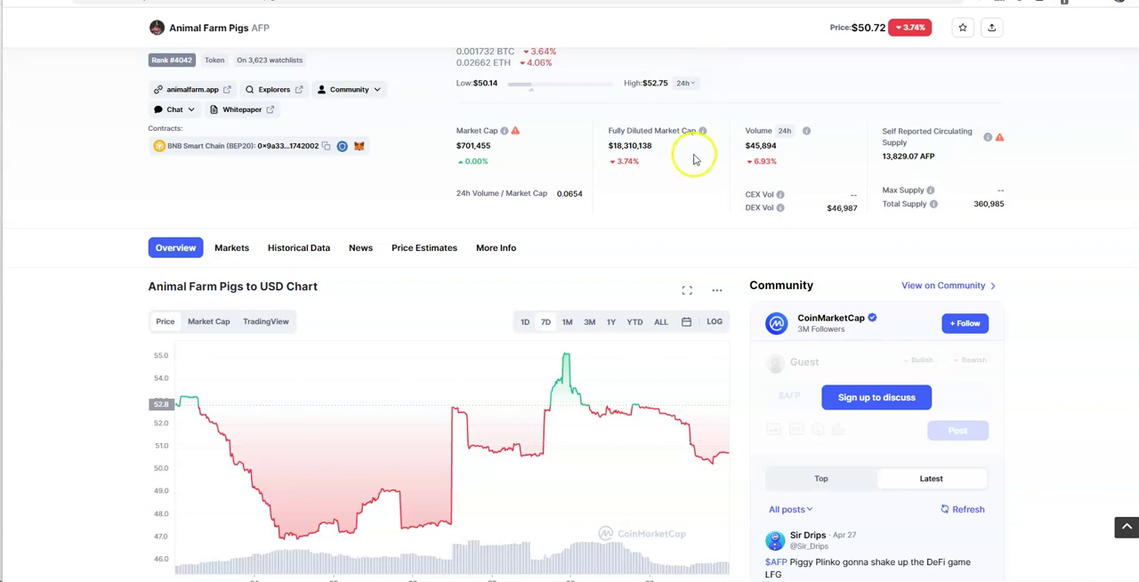
scroll(694, 160, down, 2)
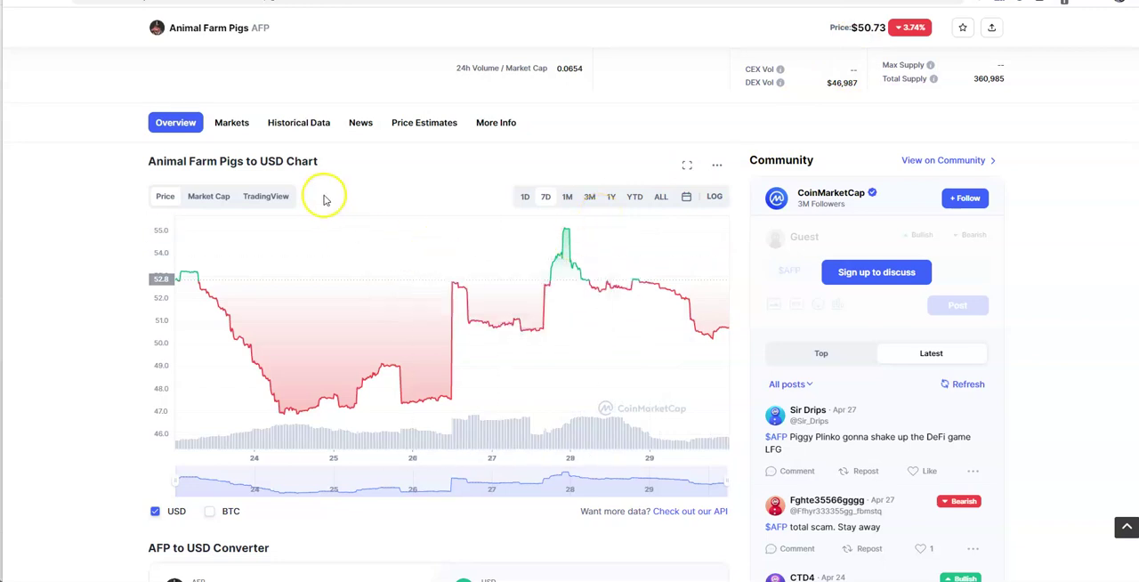
scroll(128, 151, up, 5)
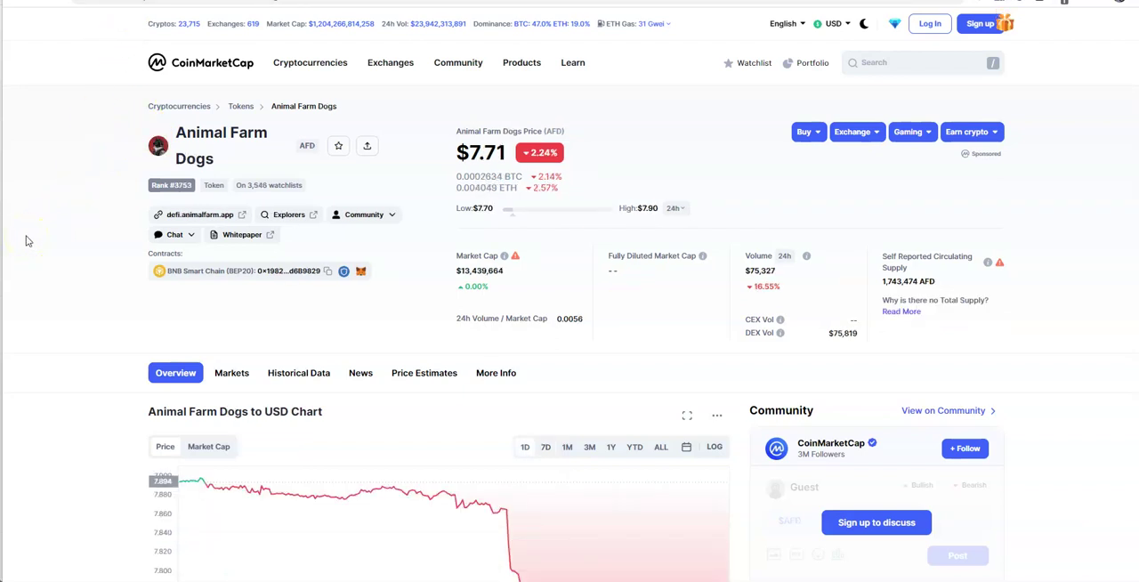
scroll(27, 241, down, 3)
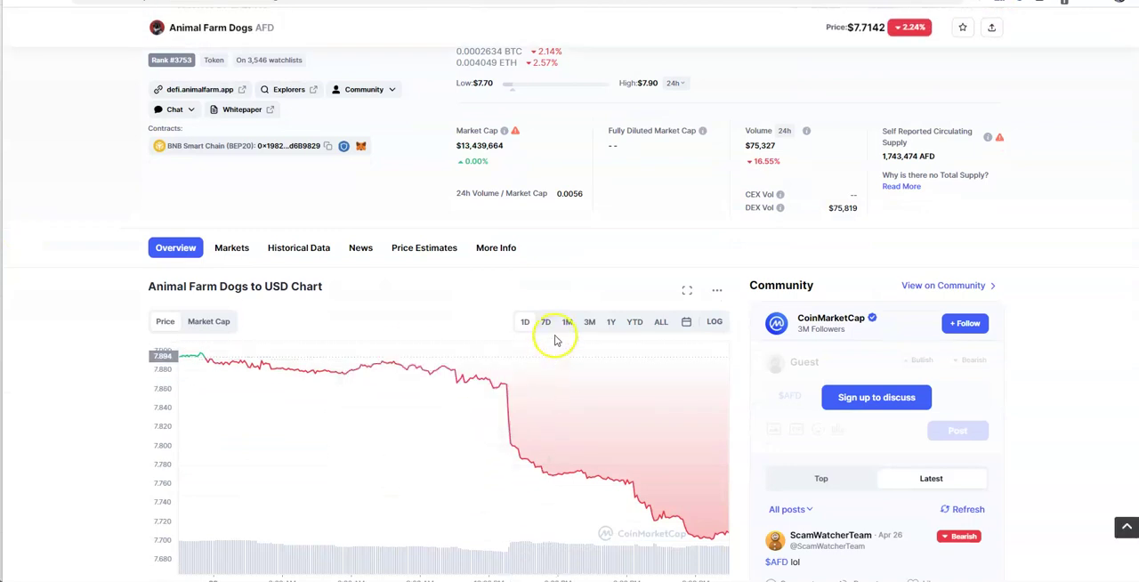
mouse_move(230, 376)
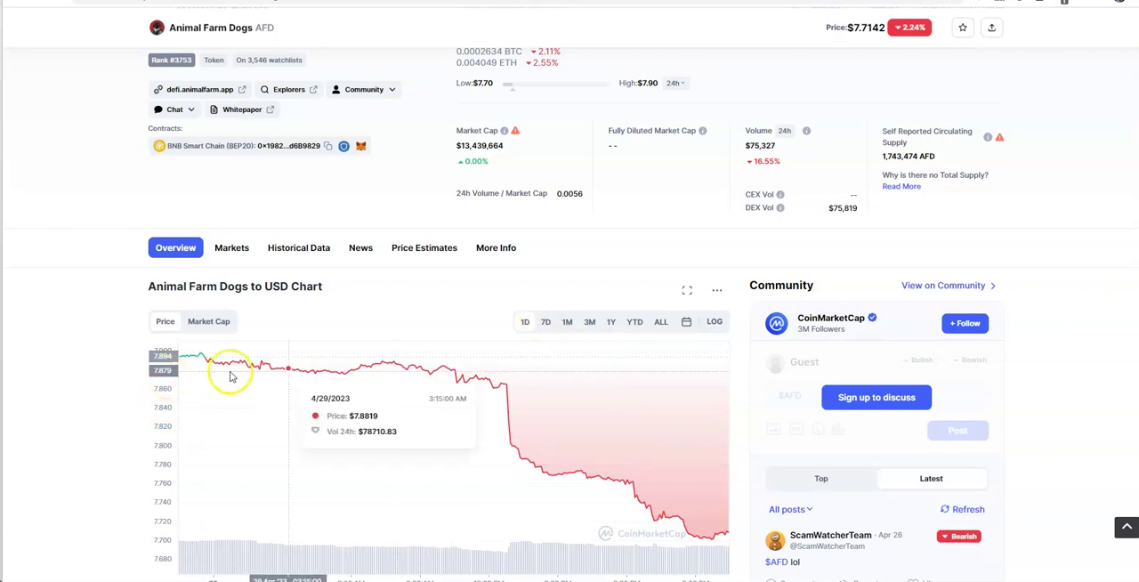
- Set the Animal Farm Dogs chart to 7D, showing its slide from $8.61 to $7.71
click(545, 322)
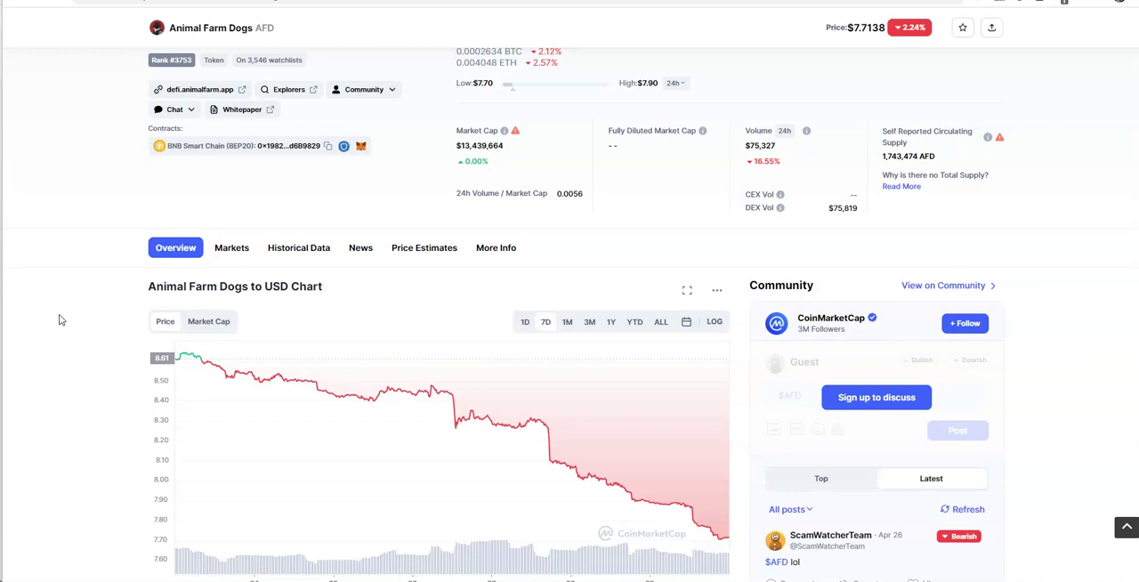
- Show the Drip Network chart at 1Y, then ALL, peaking near $154.63
click(60, 324)
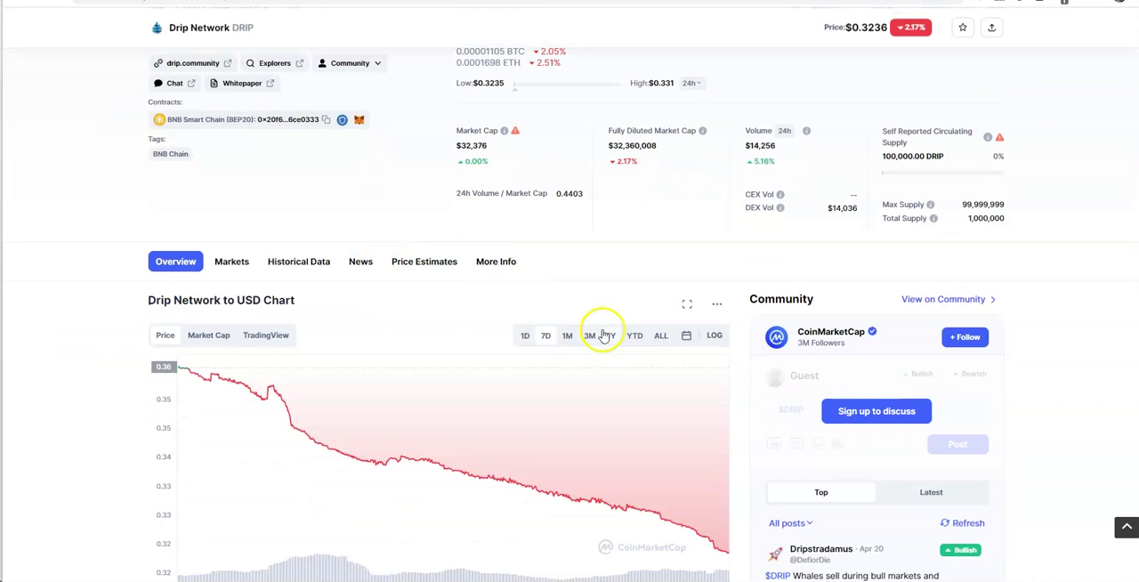
click(609, 335)
scroll(570, 355, down, 3)
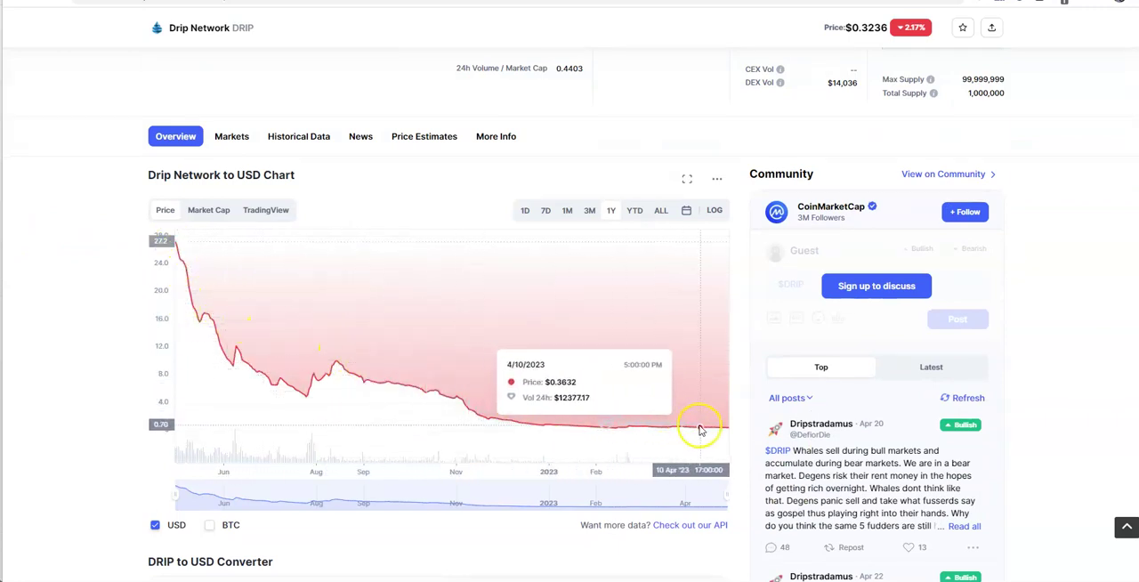
click(661, 210)
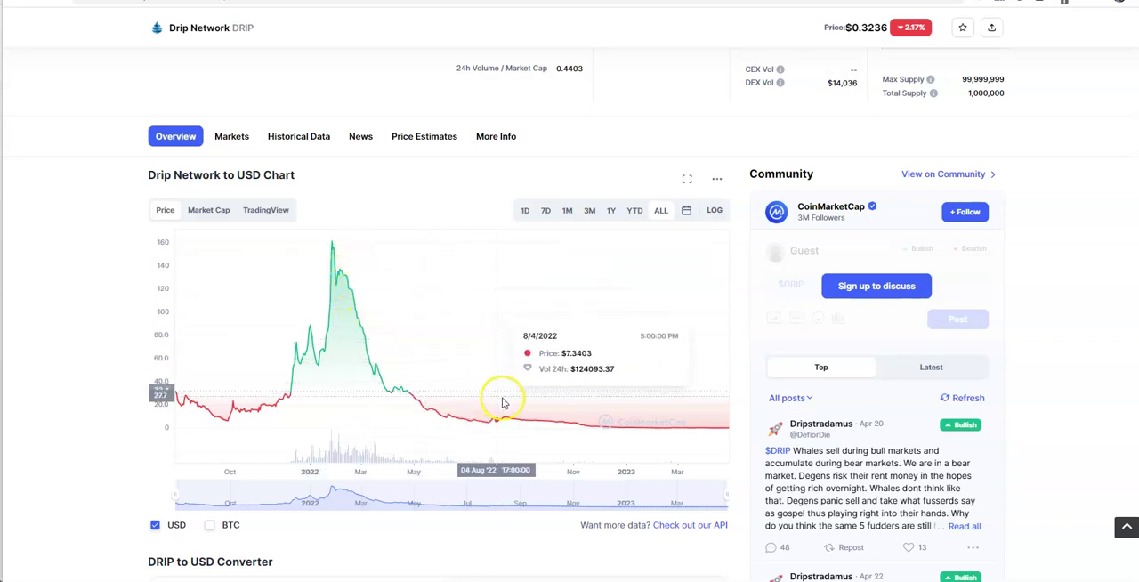
scroll(836, 129, up, 5)
scroll(836, 129, up, 1)
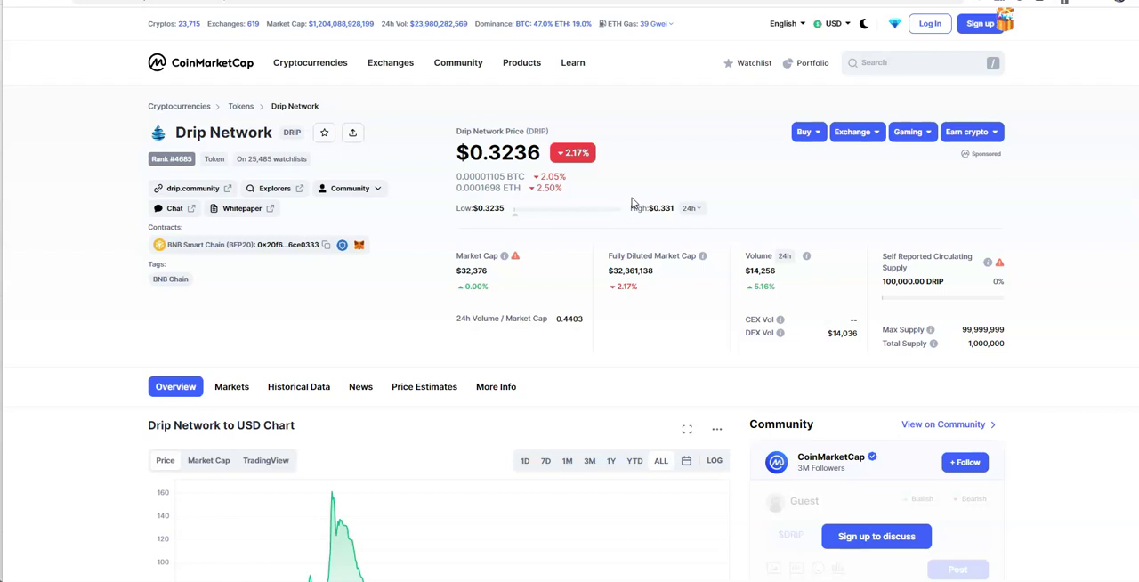
click(629, 195)
click(633, 201)
click(313, 324)
click(135, 462)
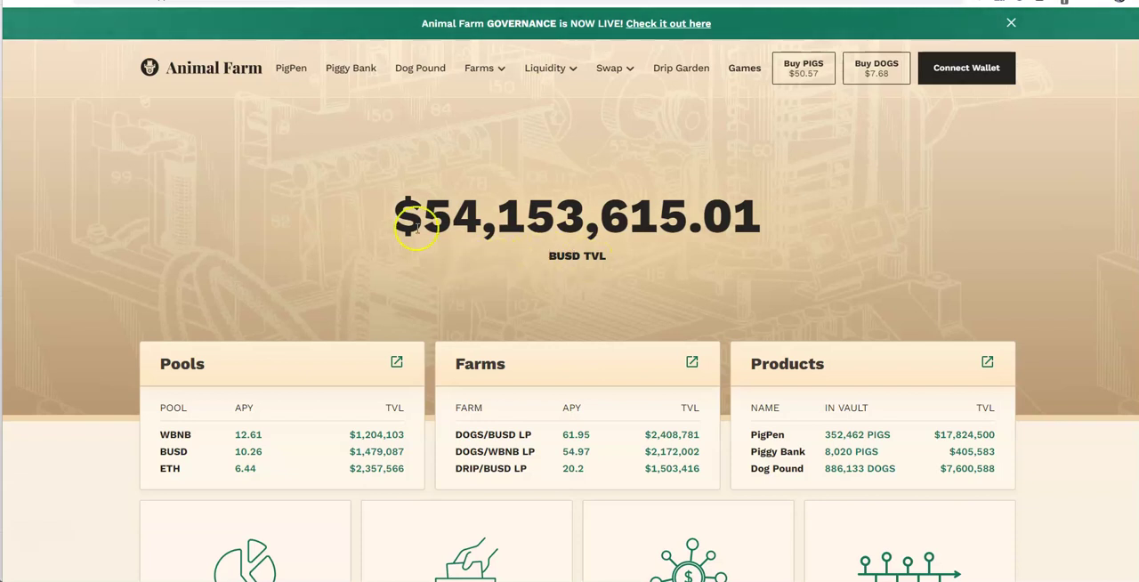
- Highlight the $54,153,615.01 TVL figure, then Alt+Tab to the Inspired Finance Telegram group
drag(419, 197, 920, 245)
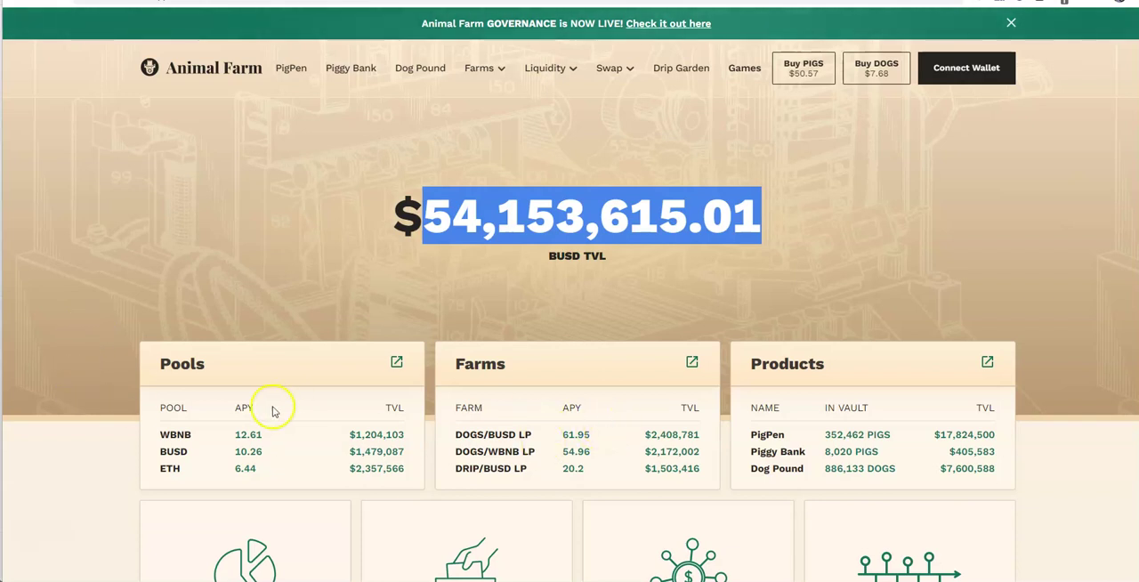
key(alt+Tab)
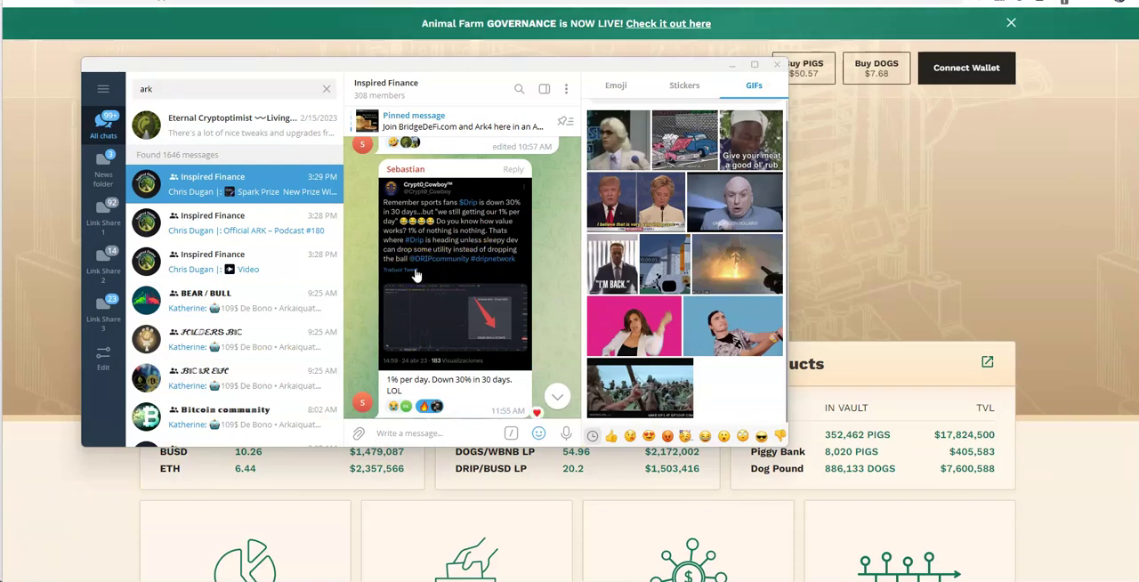
- Clear the 'ark' chat search and enlarge the shared DRIP tweet showing 'DOWN 30% in 30 DAYS'
click(325, 86)
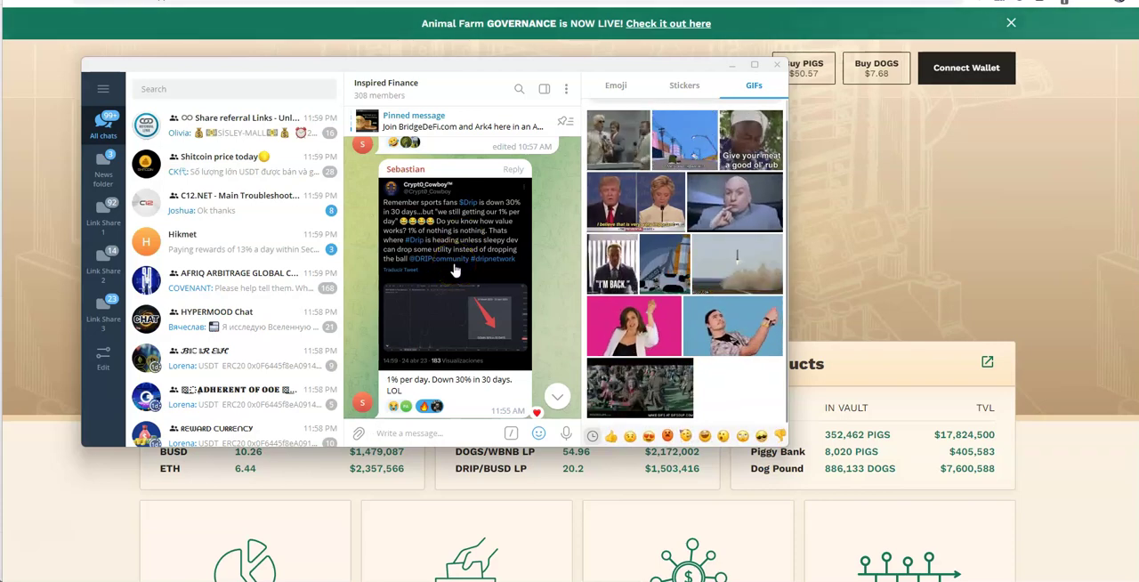
click(455, 269)
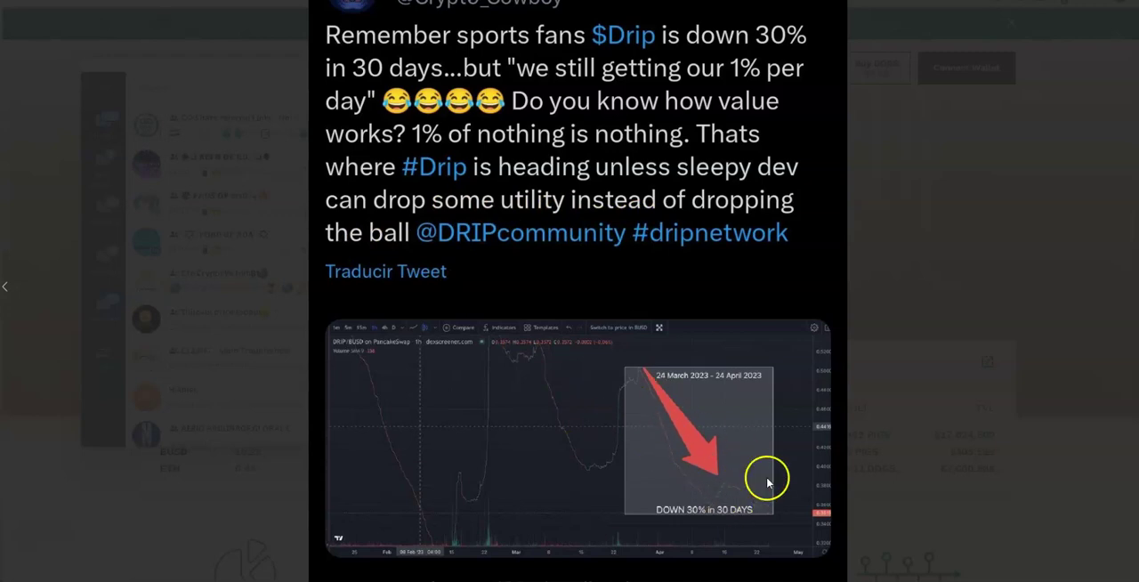
- Close the enlarged DRIP tweet and return to the Animal Farm dashboard showing $54,153,615.01 BUSD TVL
click(919, 269)
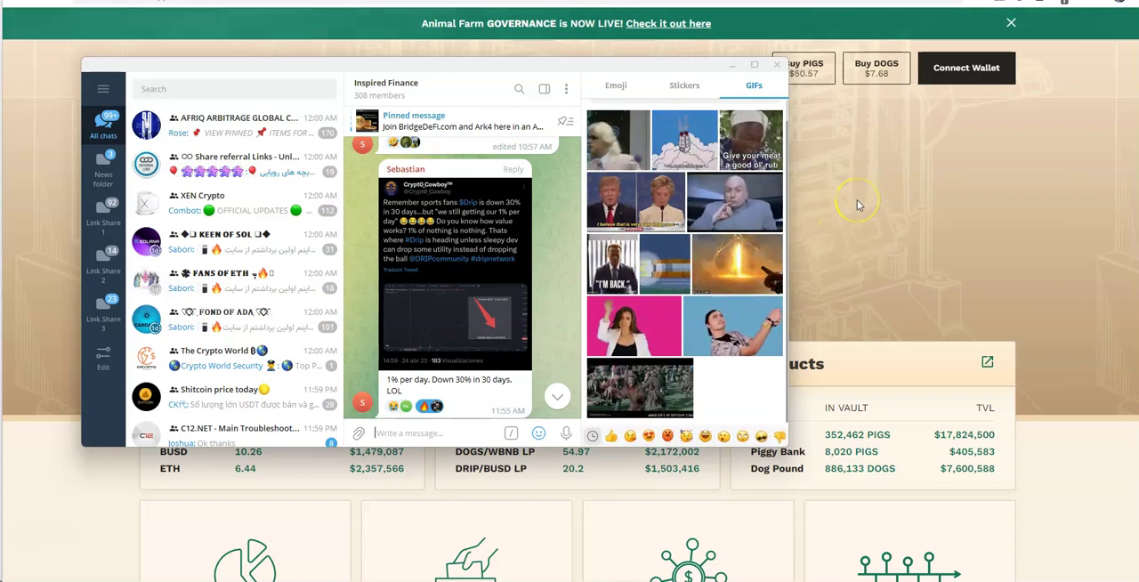
click(857, 199)
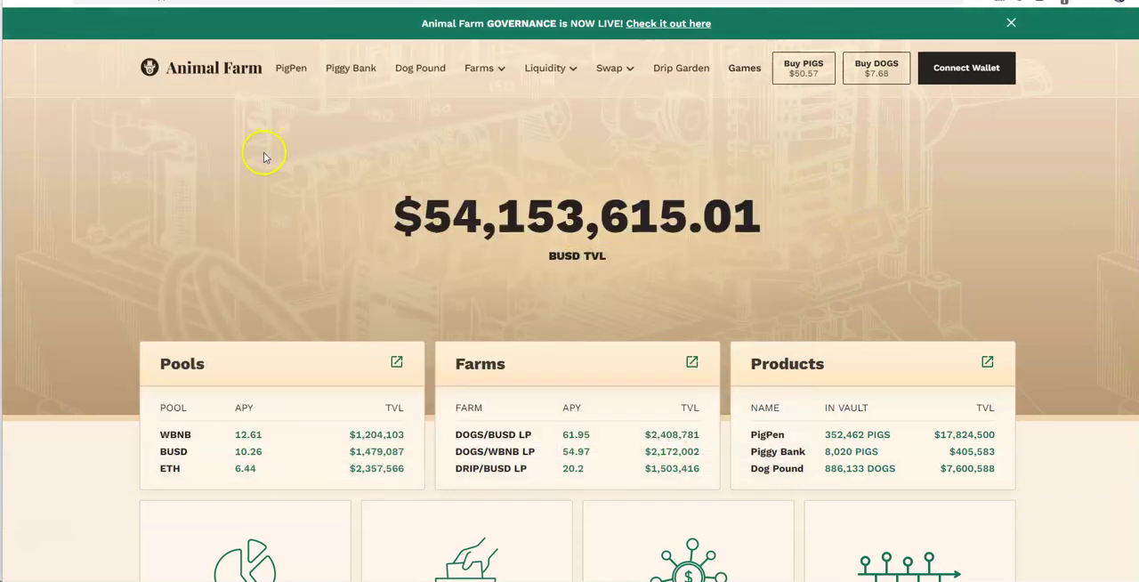